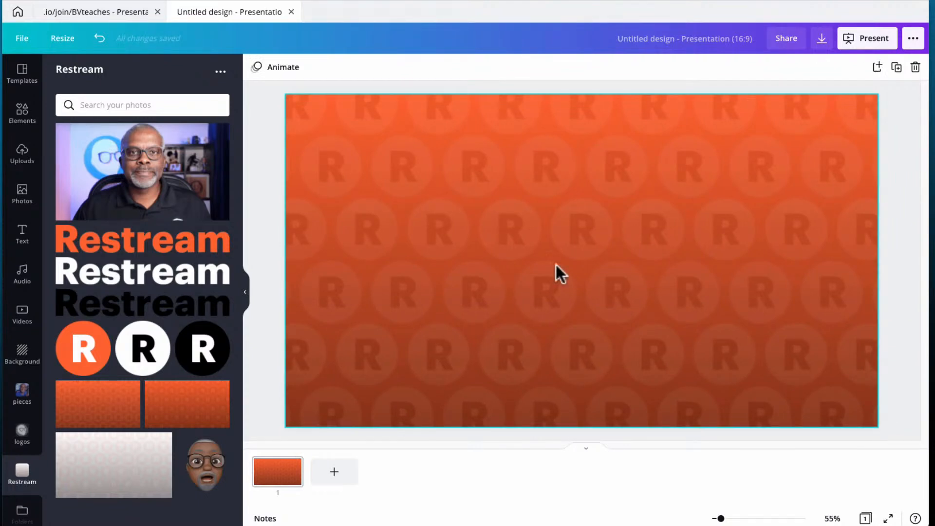
Open the Elements library for the slide with the orange Restream R-pattern background.
{"action": "left_click", "coordinate": [22, 113]}
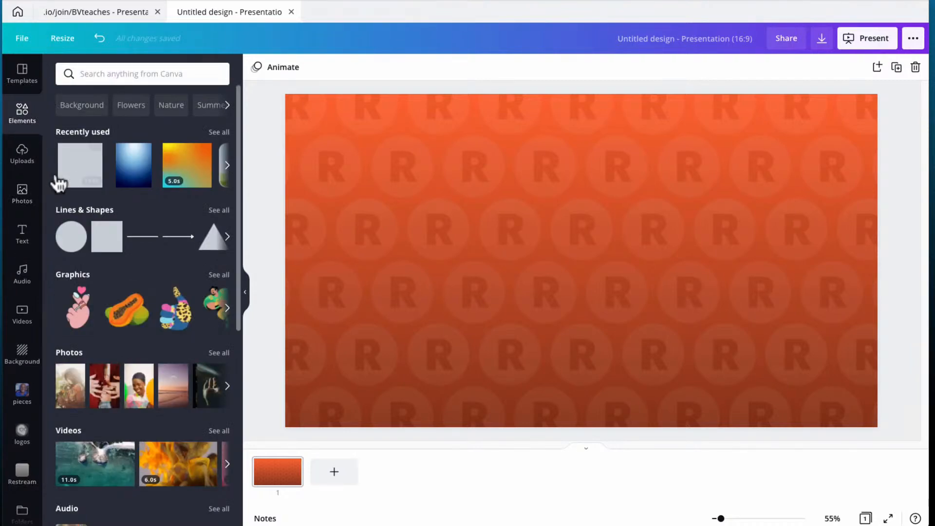
Add a grey square, stretch it to about 1772 × 840, and centre it, leaving an orange border.
{"action": "left_click", "coordinate": [80, 170]}
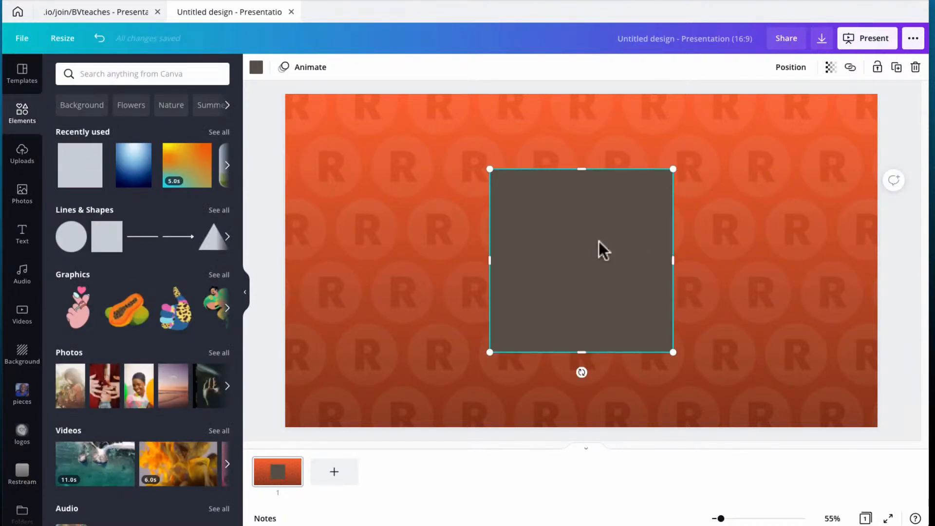
{"action": "left_click_drag", "start_coordinate": [673, 261], "coordinate": [852, 246]}
{"action": "left_click_drag", "start_coordinate": [482, 261], "coordinate": [305, 284]}
{"action": "left_click_drag", "start_coordinate": [577, 170], "coordinate": [570, 115]}
{"action": "left_click_drag", "start_coordinate": [581, 154], "coordinate": [586, 156]}
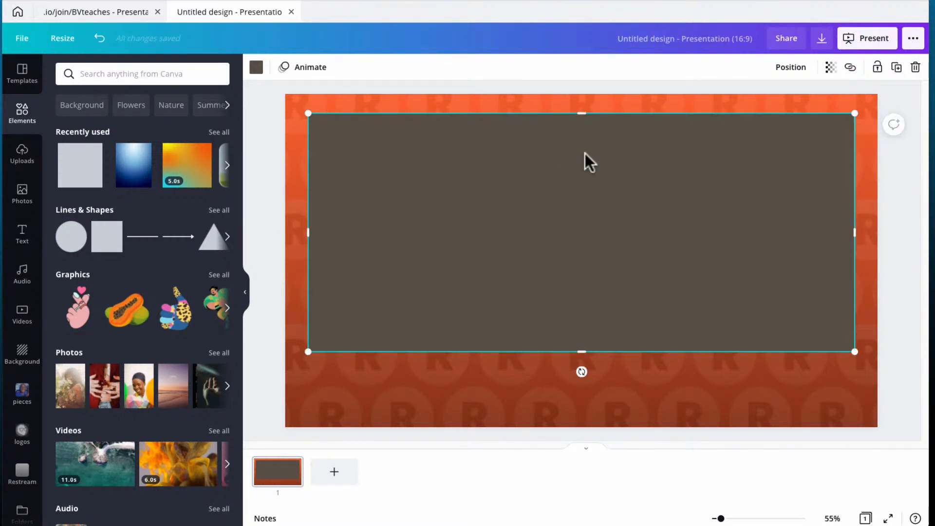
{"action": "left_click_drag", "start_coordinate": [582, 352], "coordinate": [577, 373]}
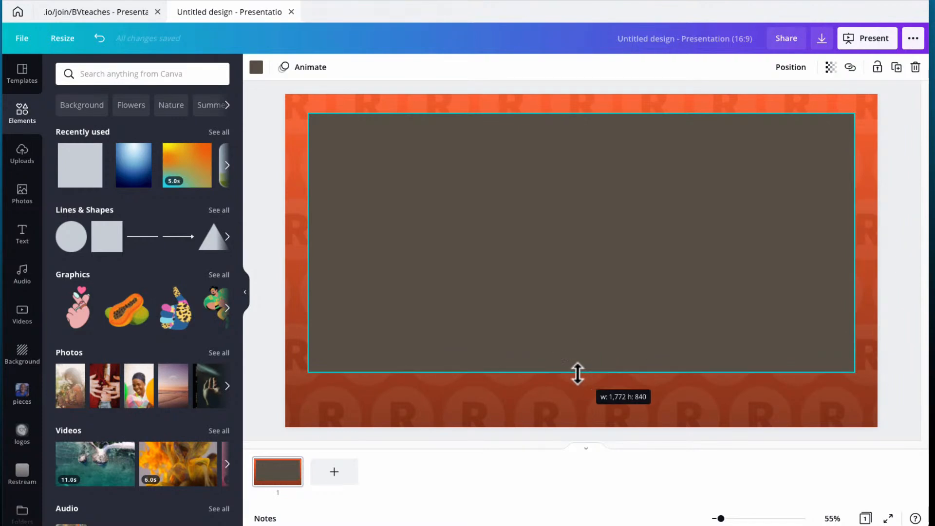
Recolour the rectangle with the near-black brand swatch, then select the first slide as a page.
{"action": "left_click", "coordinate": [254, 68]}
{"action": "left_click", "coordinate": [158, 198]}
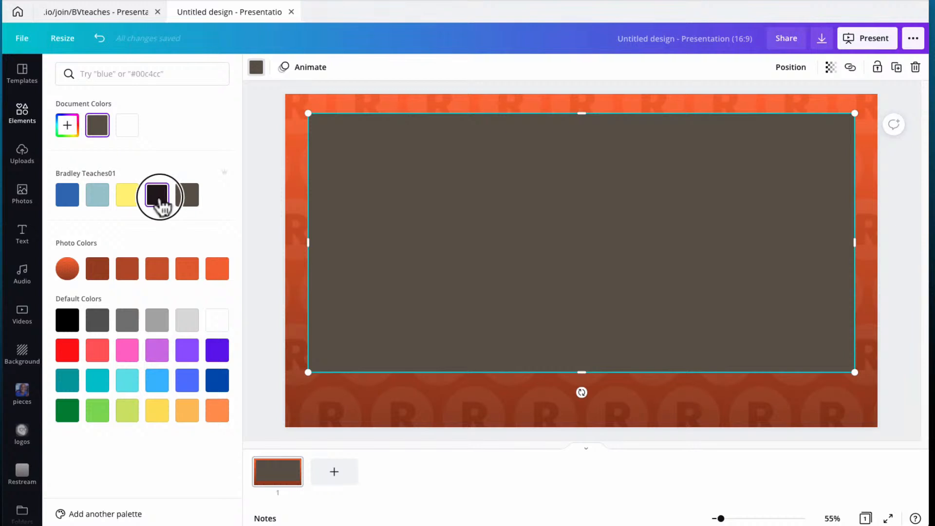
{"action": "left_click", "coordinate": [263, 174]}
{"action": "left_click", "coordinate": [263, 175]}
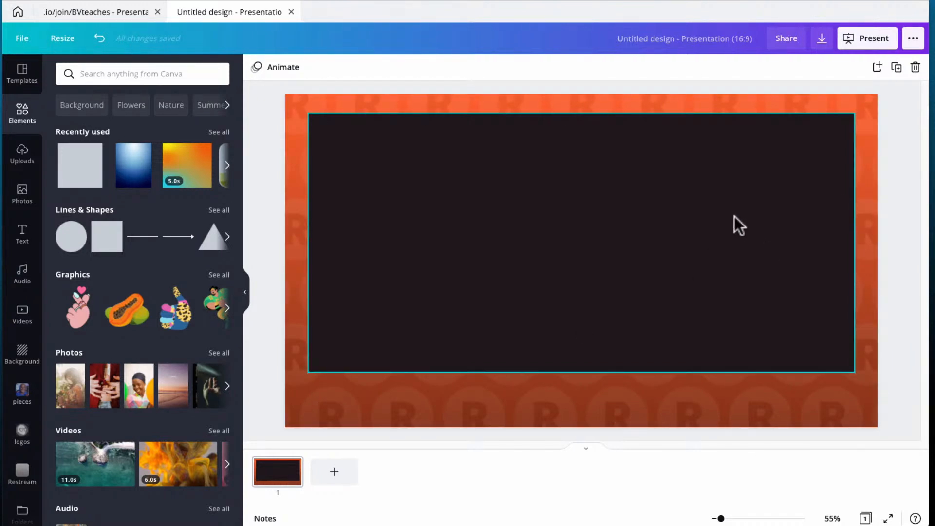
{"action": "left_click", "coordinate": [258, 480]}
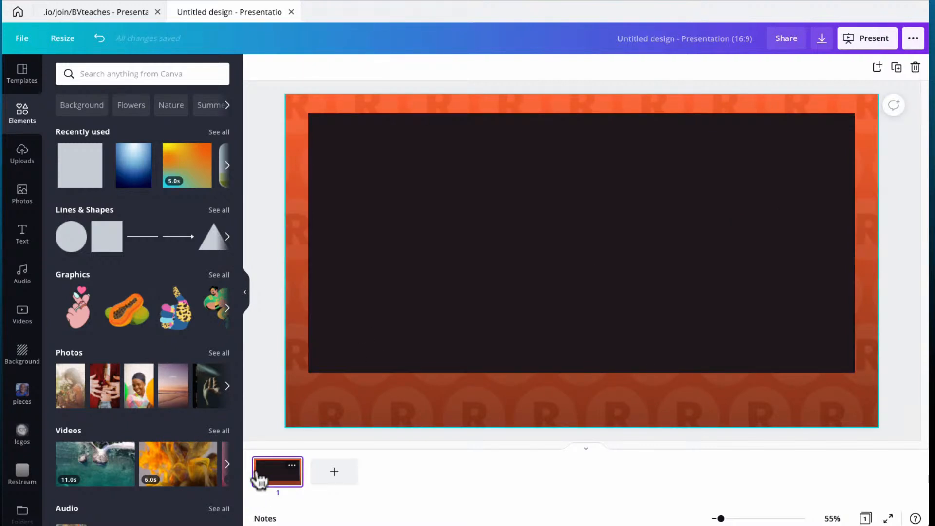
Duplicate the slide three times to make four identical slides.
{"action": "left_click", "coordinate": [897, 67]}
{"action": "left_click", "coordinate": [896, 68]}
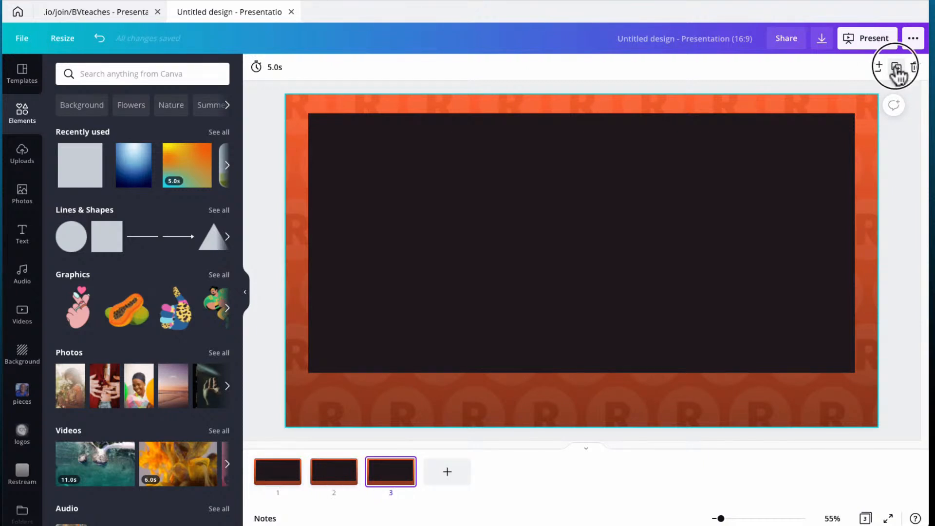
{"action": "left_click", "coordinate": [897, 67]}
Go to slide 2 and open the Restream brand assets folder.
{"action": "left_click", "coordinate": [278, 482]}
{"action": "left_click", "coordinate": [334, 474]}
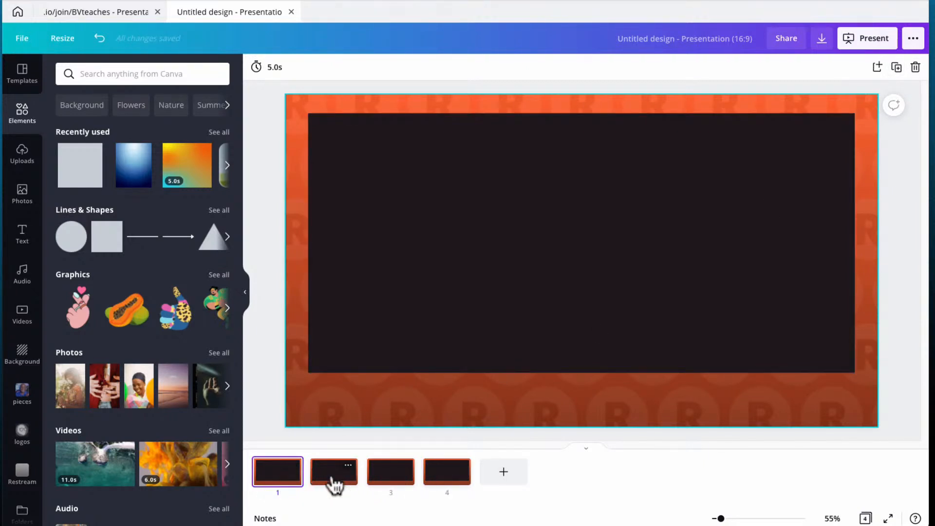
{"action": "left_click", "coordinate": [22, 474]}
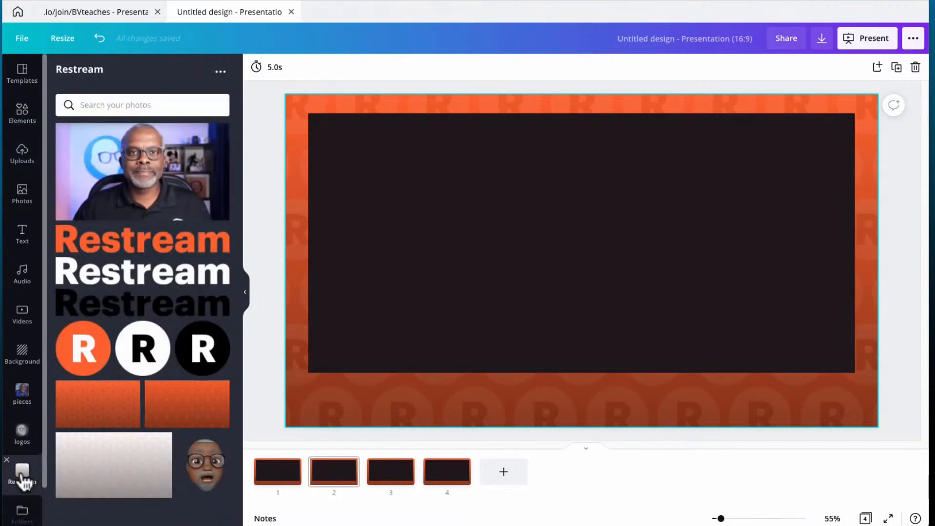
Place the white R circle logo, about 305 px, in slide 2's top-left corner.
{"action": "left_click", "coordinate": [142, 367]}
{"action": "left_click_drag", "start_coordinate": [504, 292], "coordinate": [375, 250]}
{"action": "left_click_drag", "start_coordinate": [491, 281], "coordinate": [361, 182]}
{"action": "left_click_drag", "start_coordinate": [355, 147], "coordinate": [344, 155]}
Duplicate slide 2 with its logo, giving five slides.
{"action": "left_click", "coordinate": [263, 189]}
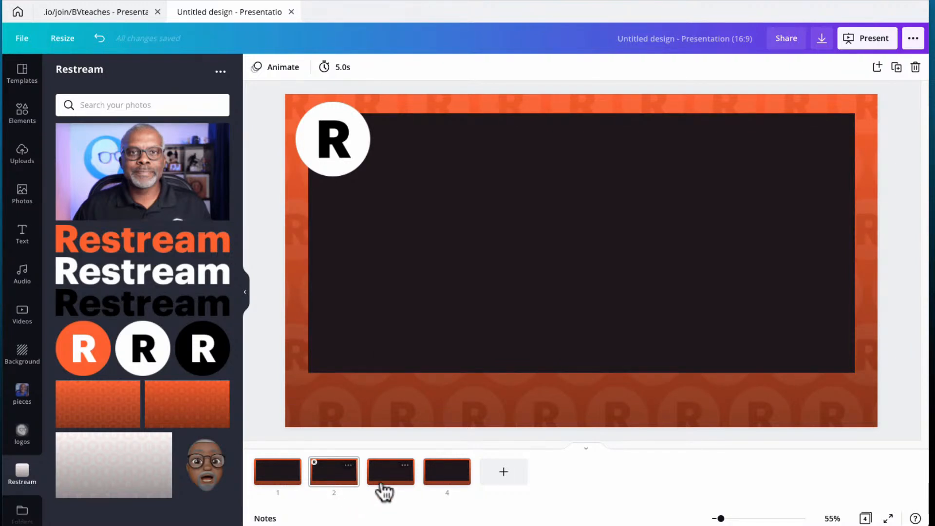
{"action": "left_click", "coordinate": [337, 477]}
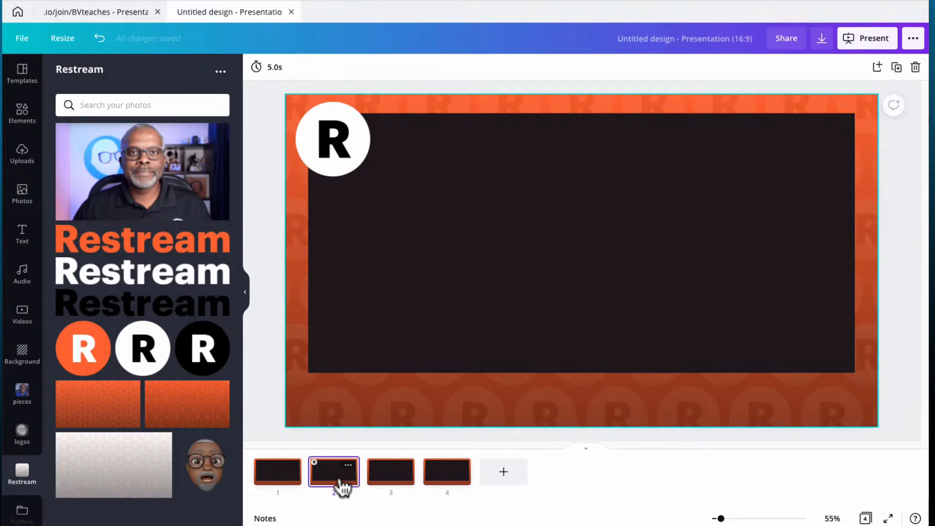
{"action": "left_click", "coordinate": [897, 69]}
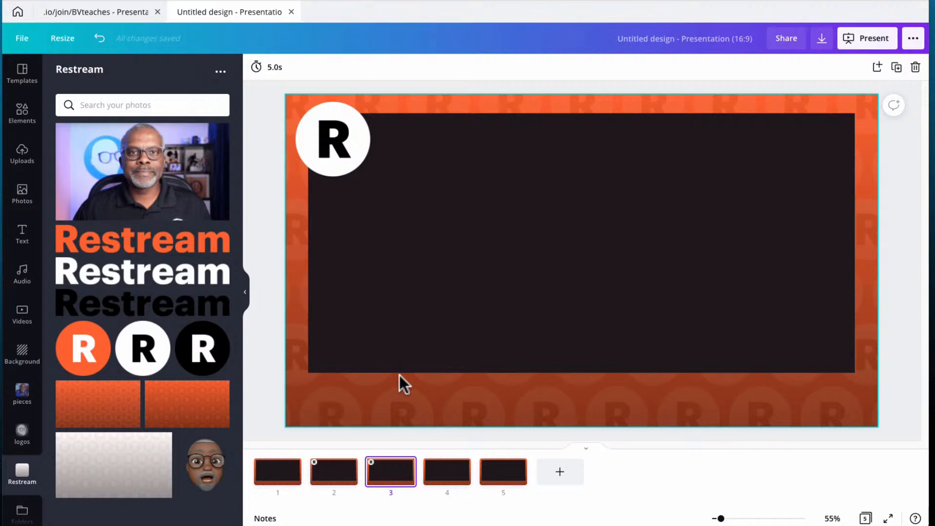
Paste the name and 'The Video Graphics Guru' lower-third onto slide 3, then move to slide 4.
{"action": "key", "text": "ctrl+v"}
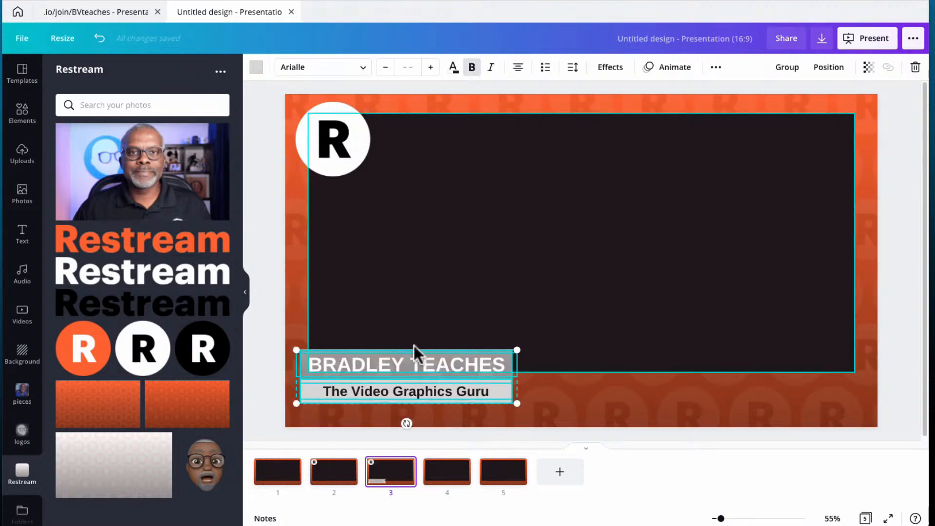
{"action": "left_click", "coordinate": [268, 346]}
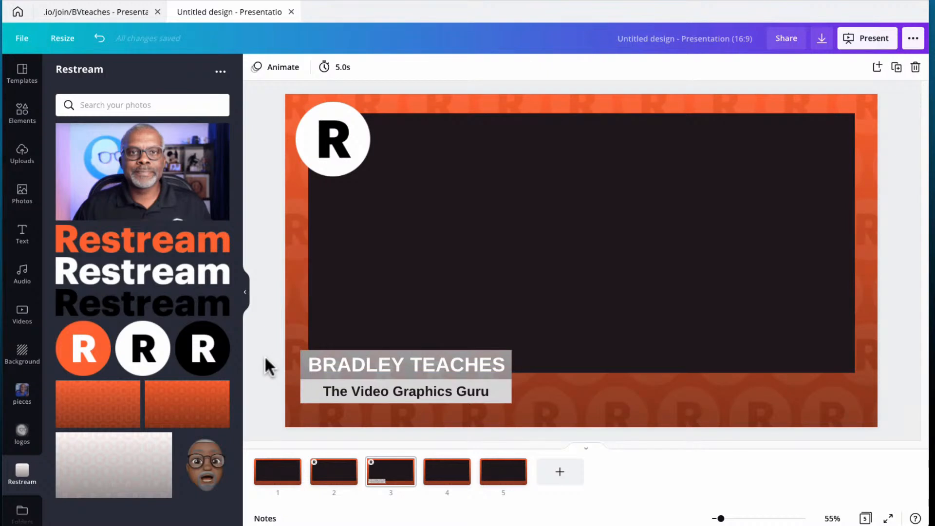
{"action": "mouse_move", "coordinate": [292, 467]}
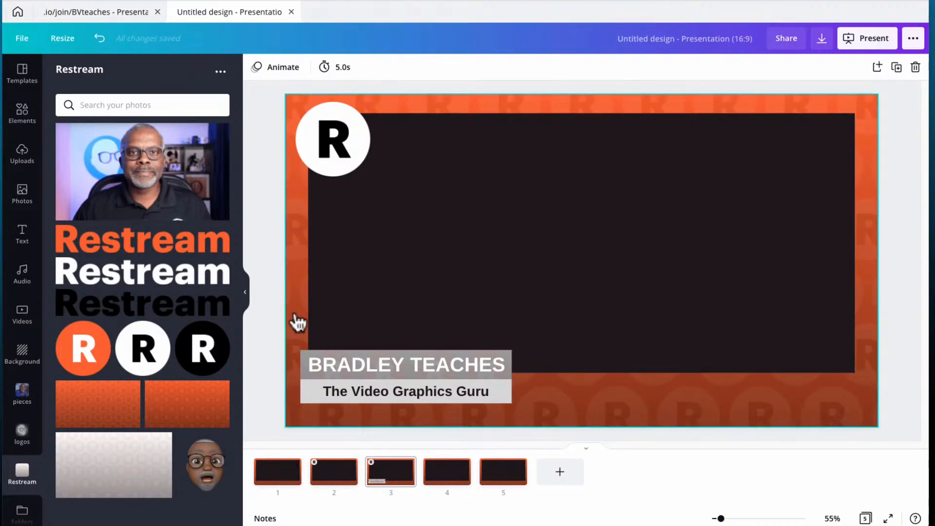
{"action": "left_click", "coordinate": [337, 485]}
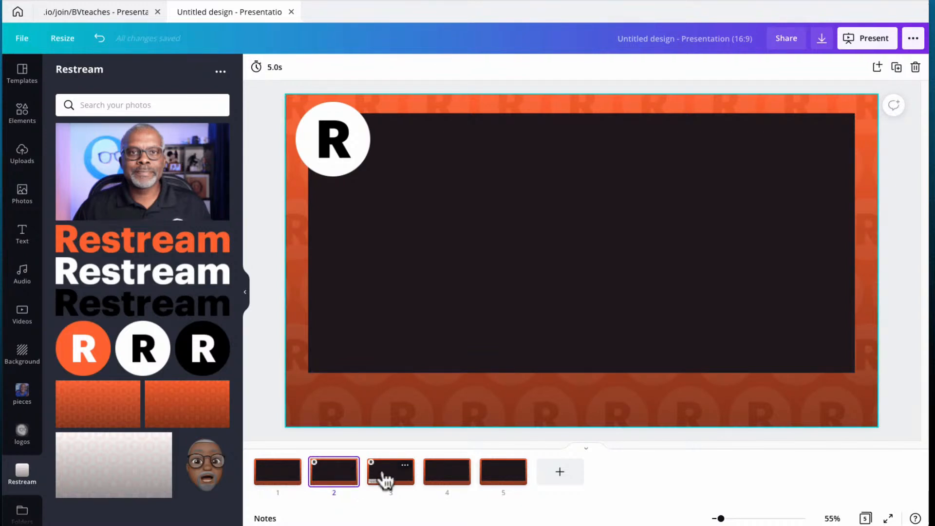
{"action": "left_click", "coordinate": [388, 481]}
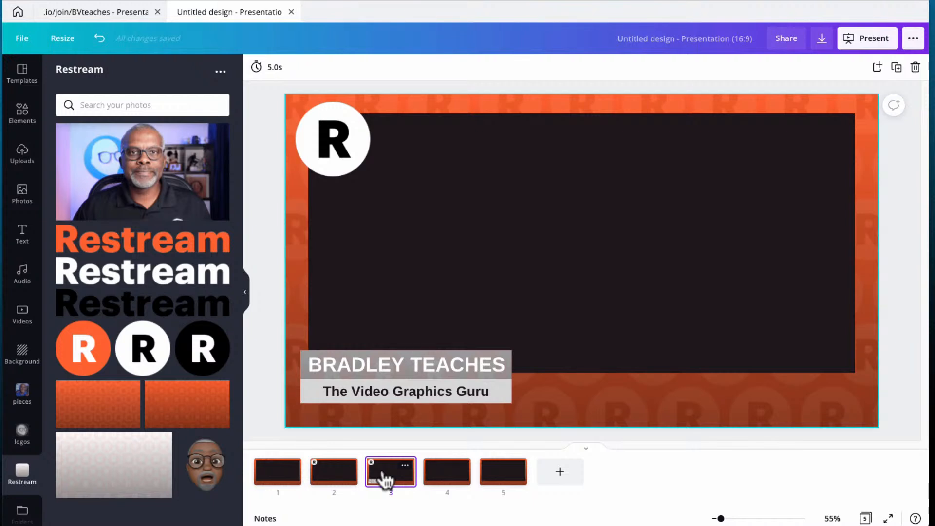
{"action": "left_click", "coordinate": [444, 483]}
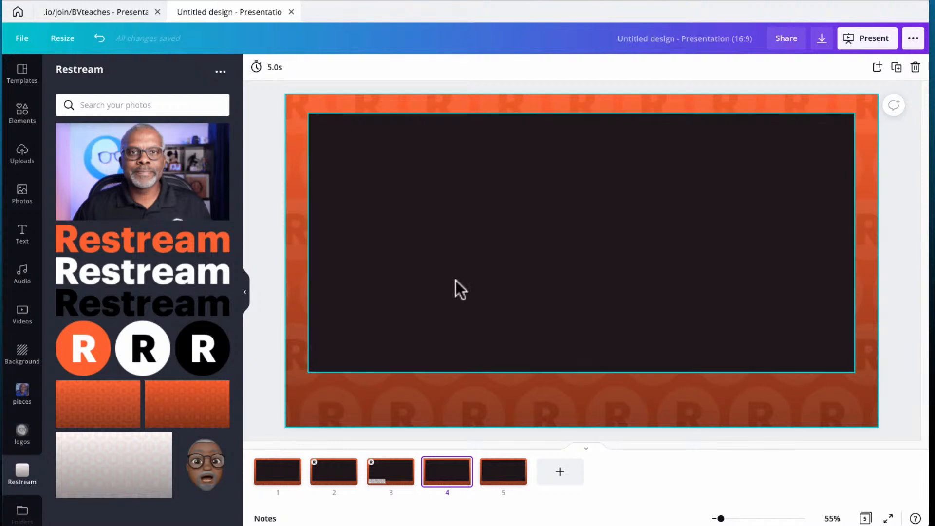
Paste the Restream branding bar on slide 4, make its URL text white, and add the grey avatar logo.
{"action": "key", "text": "ctrl+v"}
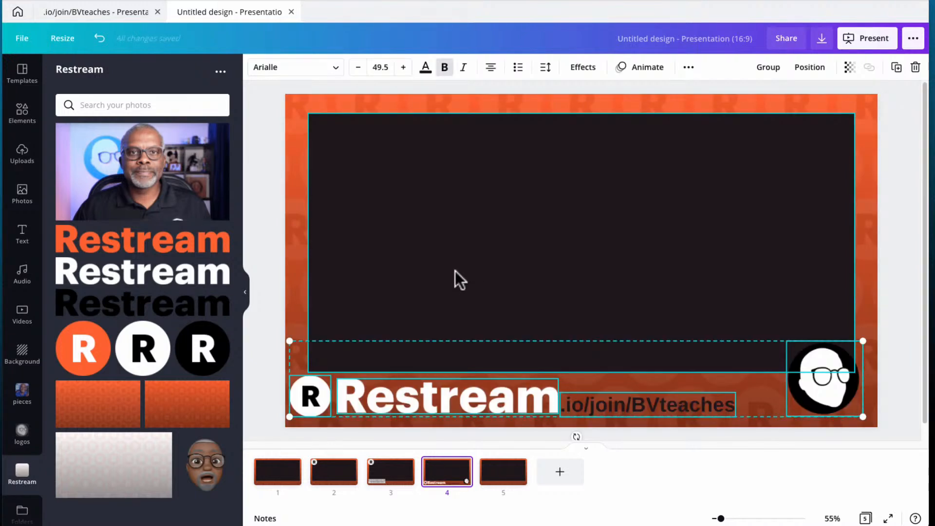
{"action": "left_click", "coordinate": [263, 388]}
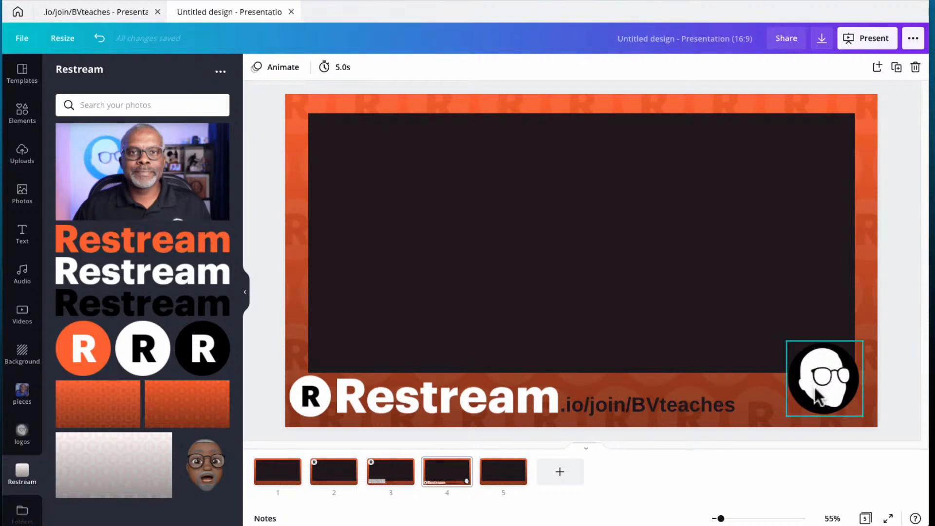
{"action": "double_click", "coordinate": [609, 407]}
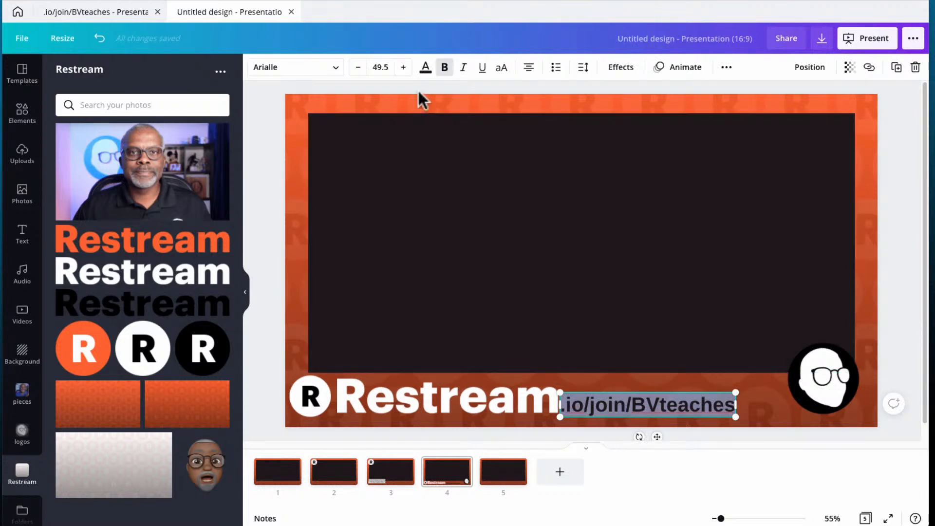
{"action": "left_click", "coordinate": [426, 68]}
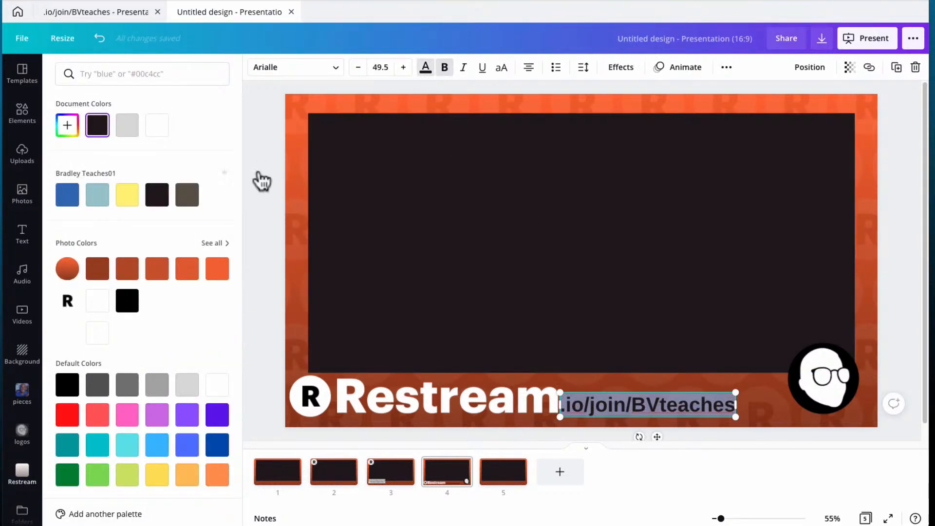
{"action": "left_click", "coordinate": [157, 125]}
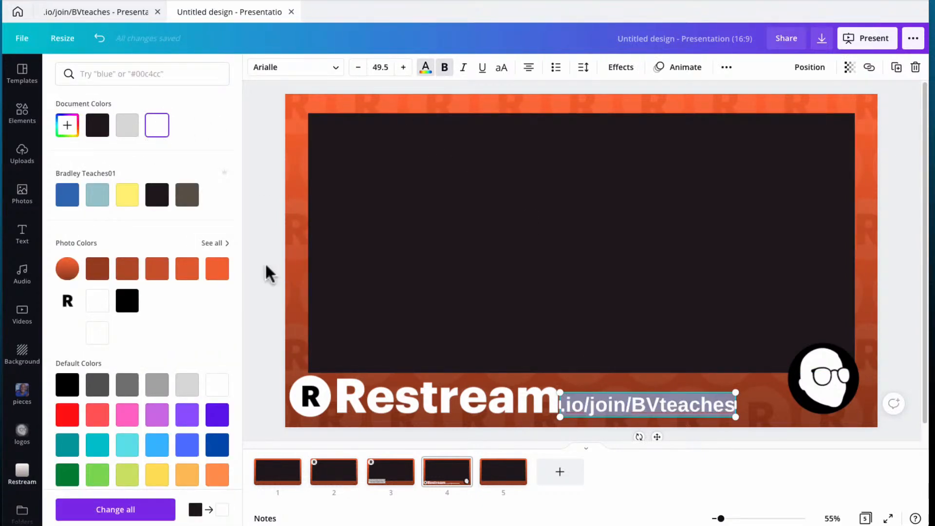
{"action": "left_click", "coordinate": [265, 262]}
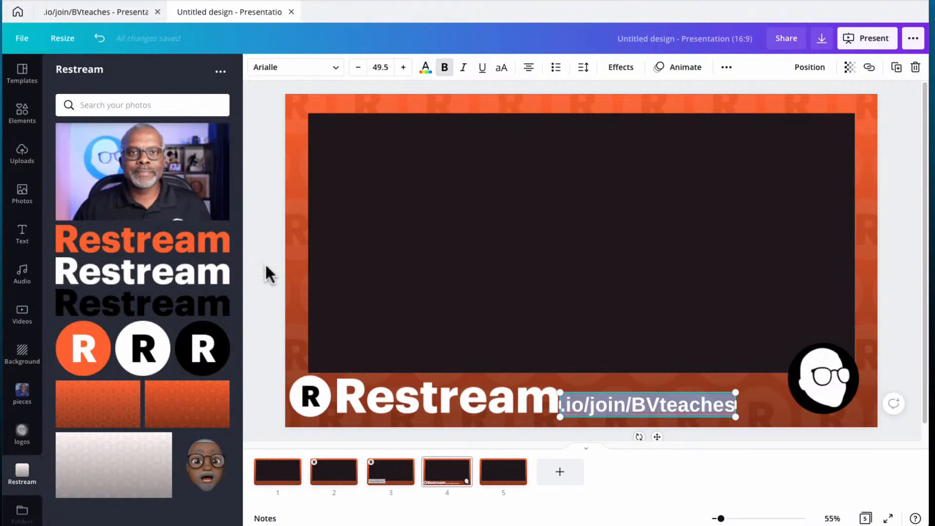
{"action": "left_click", "coordinate": [22, 434]}
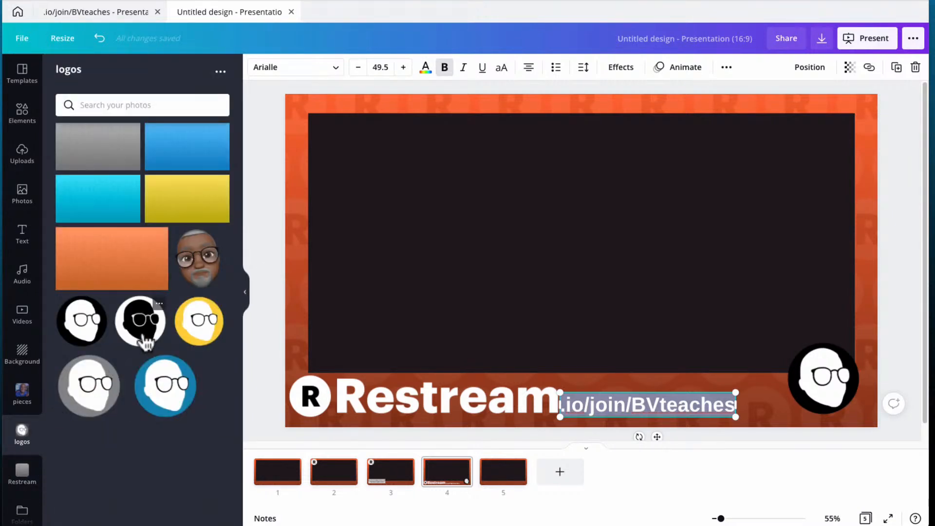
{"action": "left_click", "coordinate": [85, 394]}
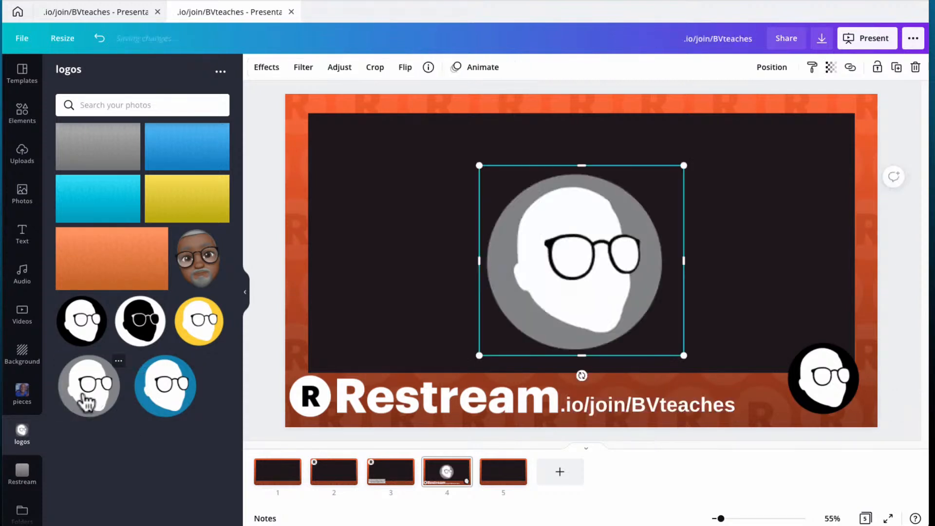
Shrink the grey logo, place it over the black corner avatar, and send it backward.
{"action": "left_click_drag", "start_coordinate": [584, 269], "coordinate": [711, 260]}
{"action": "left_click_drag", "start_coordinate": [608, 160], "coordinate": [720, 286]}
{"action": "left_click_drag", "start_coordinate": [773, 319], "coordinate": [822, 377]}
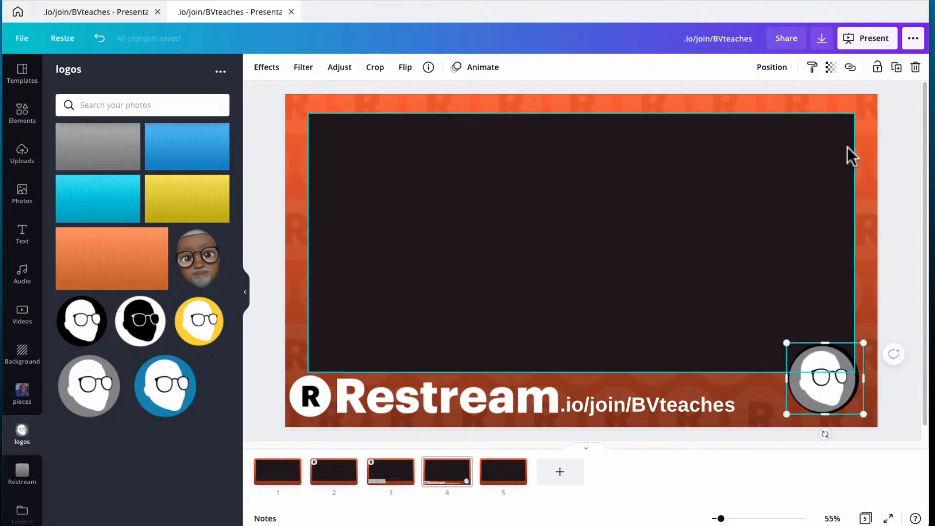
{"action": "left_click", "coordinate": [772, 71]}
{"action": "left_click", "coordinate": [731, 105]}
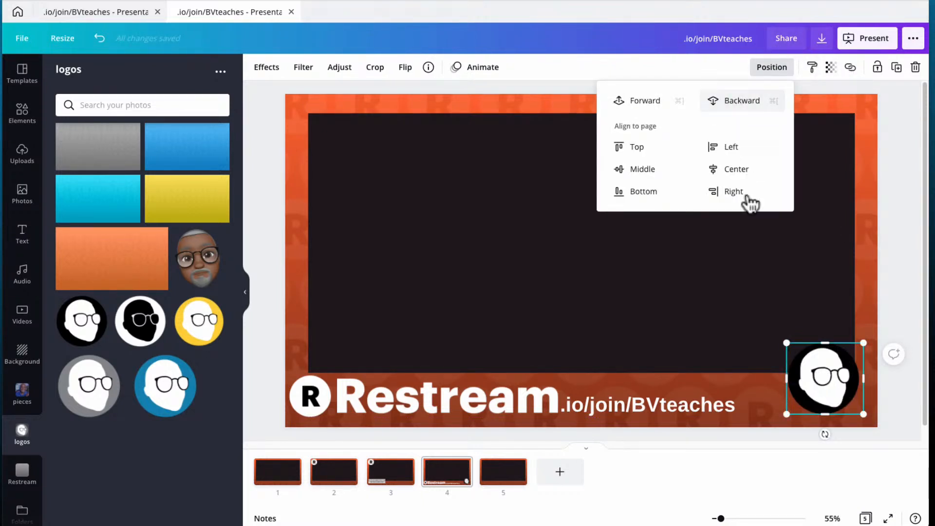
Delete the black avatar and enlarge the grey logo to fill the bottom-right corner spot.
{"action": "left_click", "coordinate": [825, 381]}
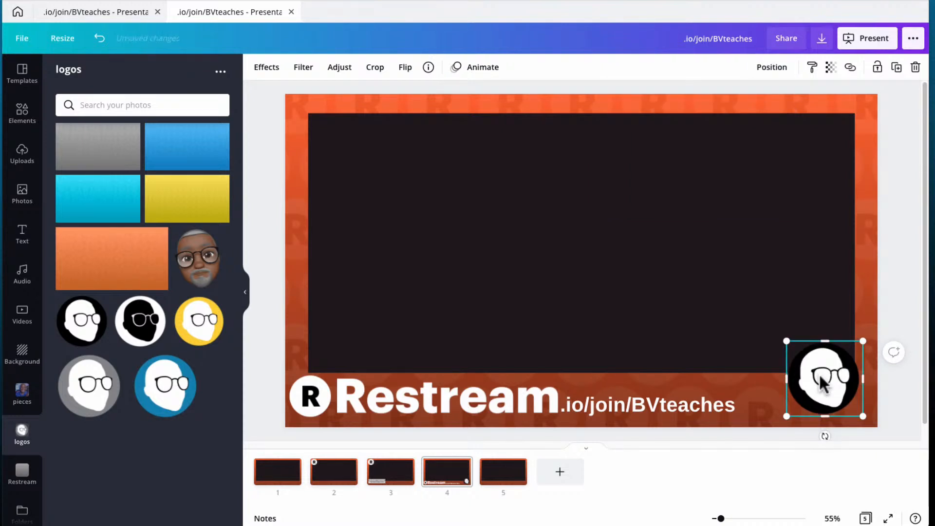
{"action": "key", "text": "Delete"}
{"action": "left_click", "coordinate": [815, 380]}
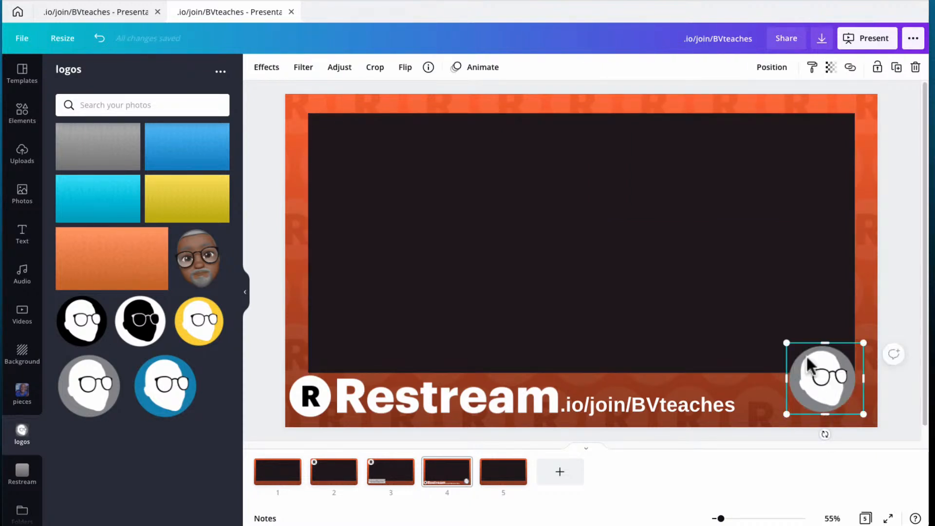
{"action": "left_click_drag", "start_coordinate": [787, 343], "coordinate": [779, 336]}
{"action": "left_click_drag", "start_coordinate": [841, 391], "coordinate": [844, 387]}
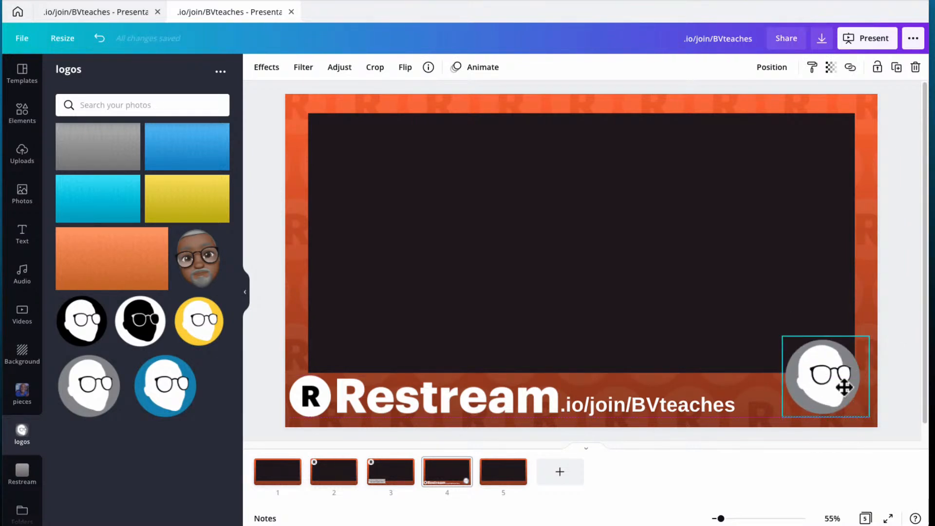
{"action": "left_click", "coordinate": [266, 184]}
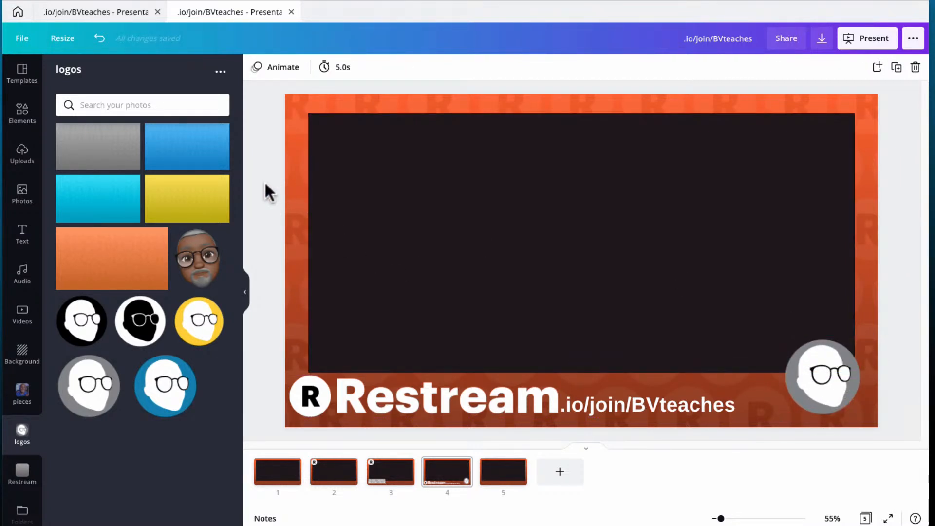
{"action": "left_click", "coordinate": [288, 482]}
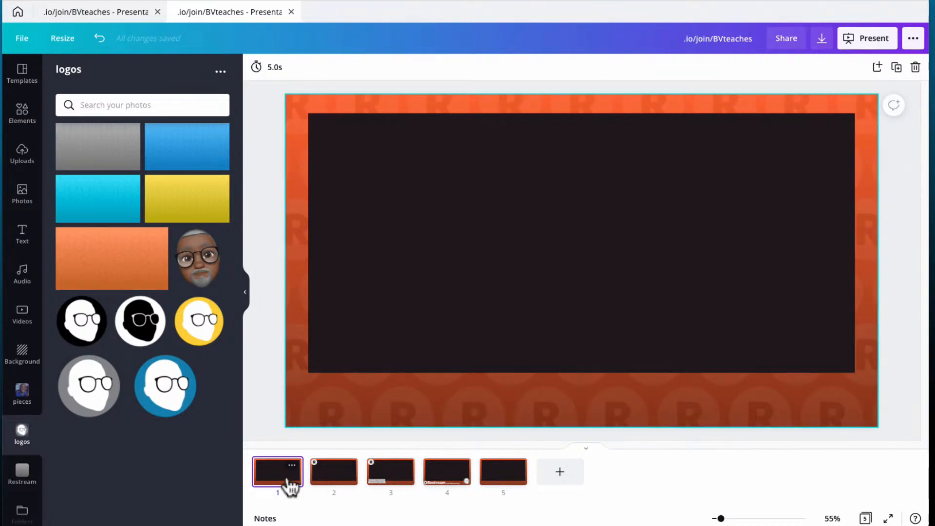
{"action": "left_click", "coordinate": [328, 477]}
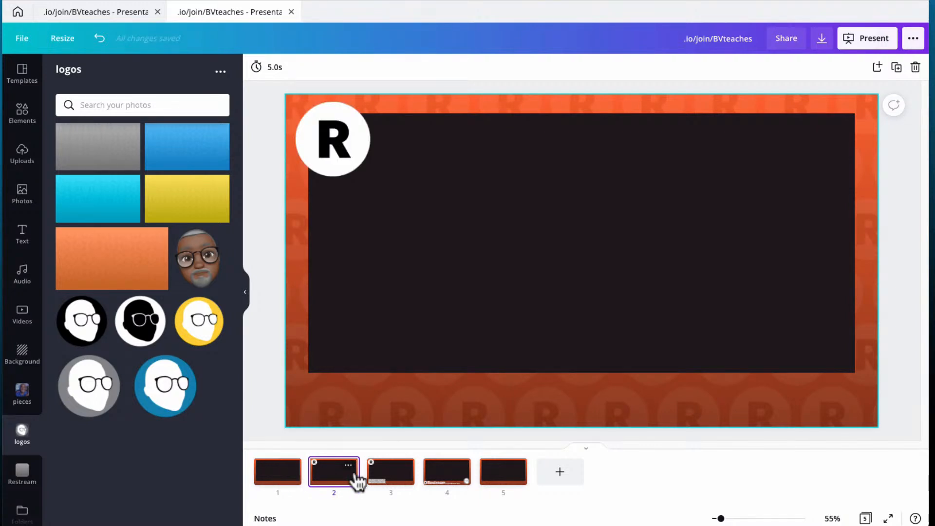
{"action": "left_click", "coordinate": [378, 478]}
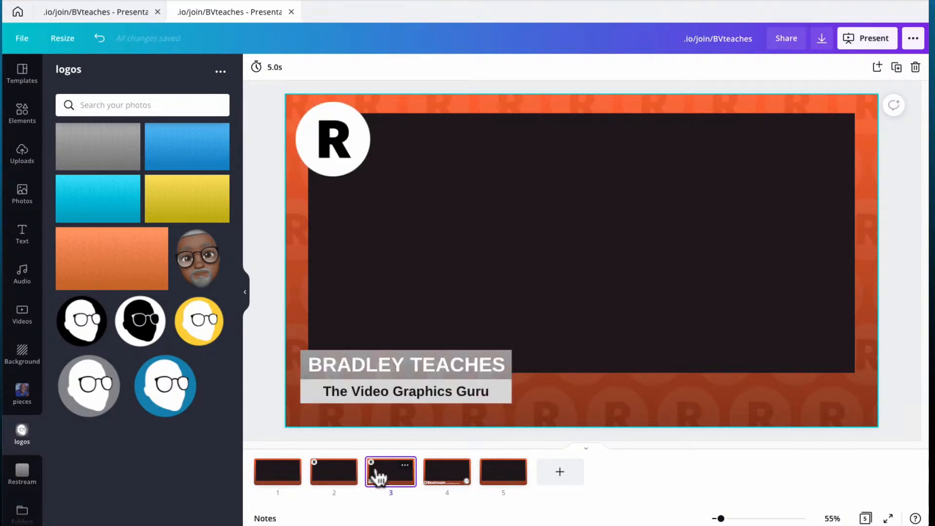
{"action": "left_click", "coordinate": [319, 476]}
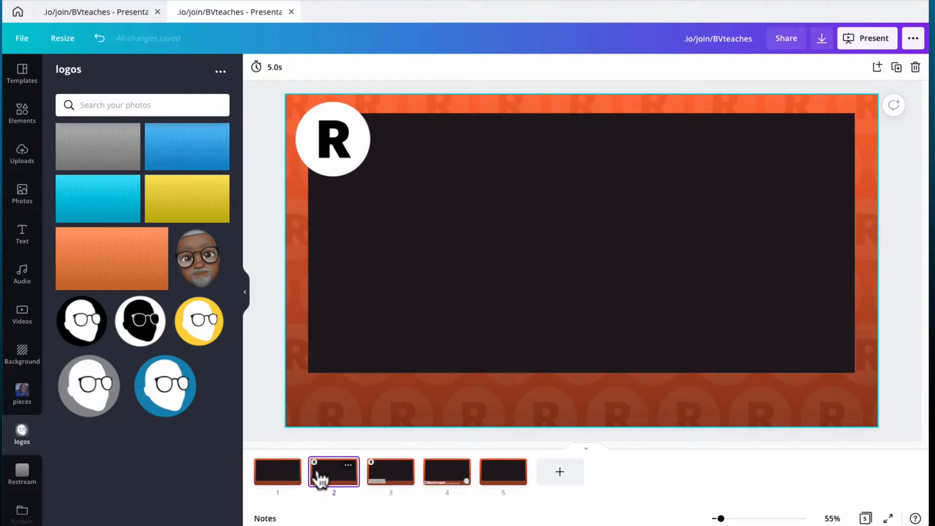
{"action": "left_click", "coordinate": [445, 478]}
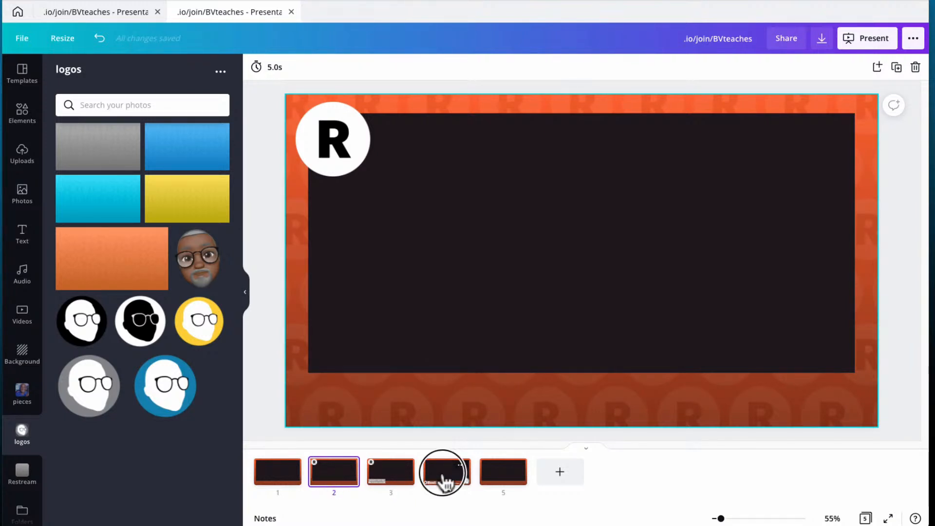